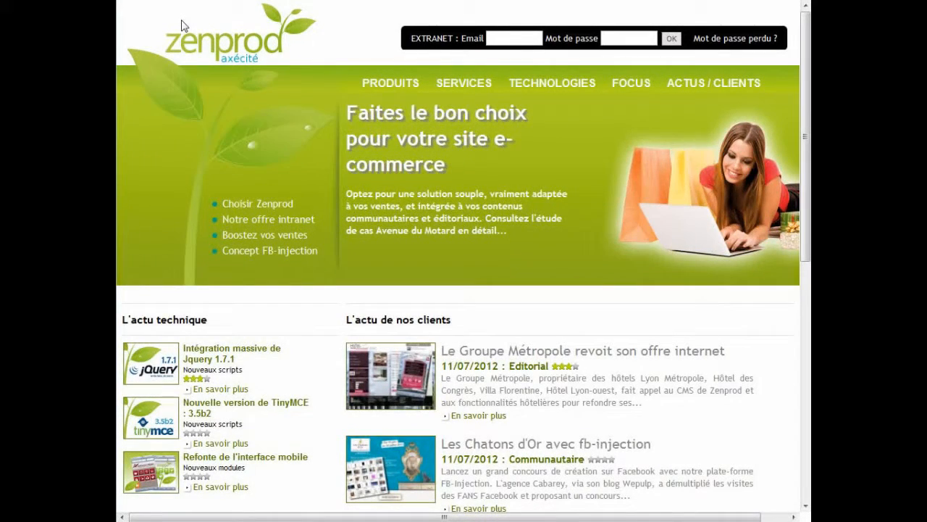
# Enter the site's back-office console and start a new popup in the animation content's Pop ups module.
pyautogui.scroll(-1, 806, 241)
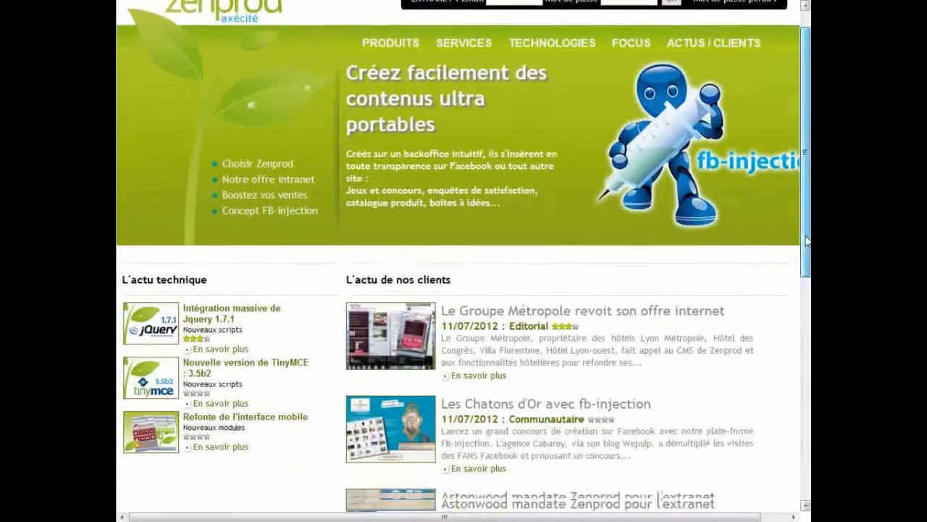
pyautogui.scroll(-10, 806, 242)
pyautogui.click(397, 425)
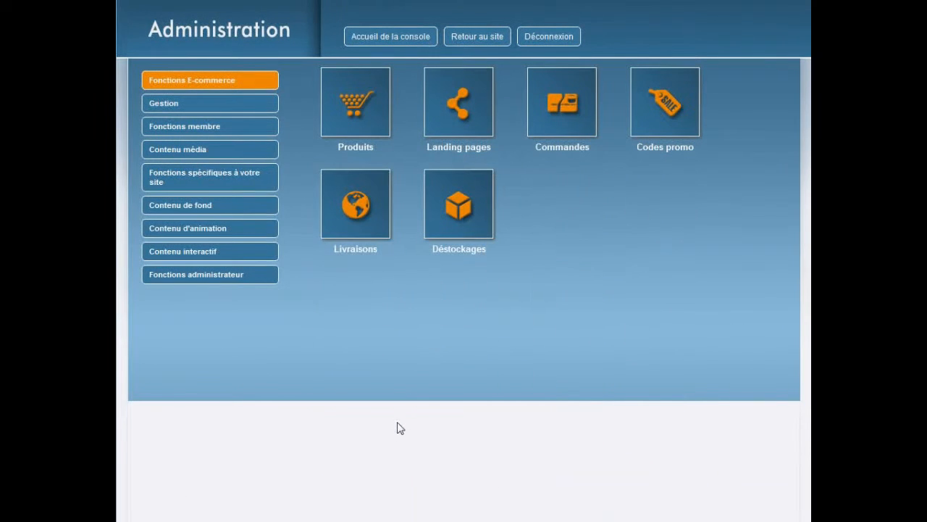
pyautogui.click(252, 231)
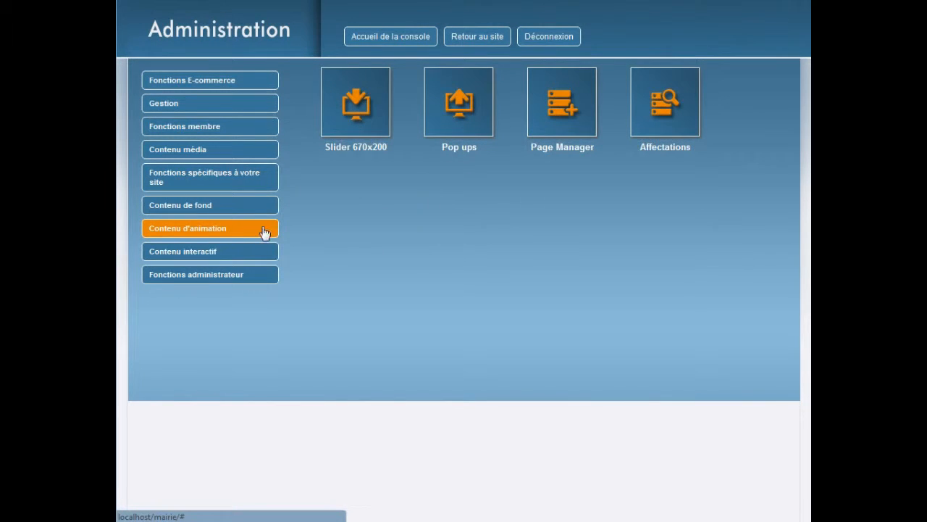
pyautogui.click(458, 116)
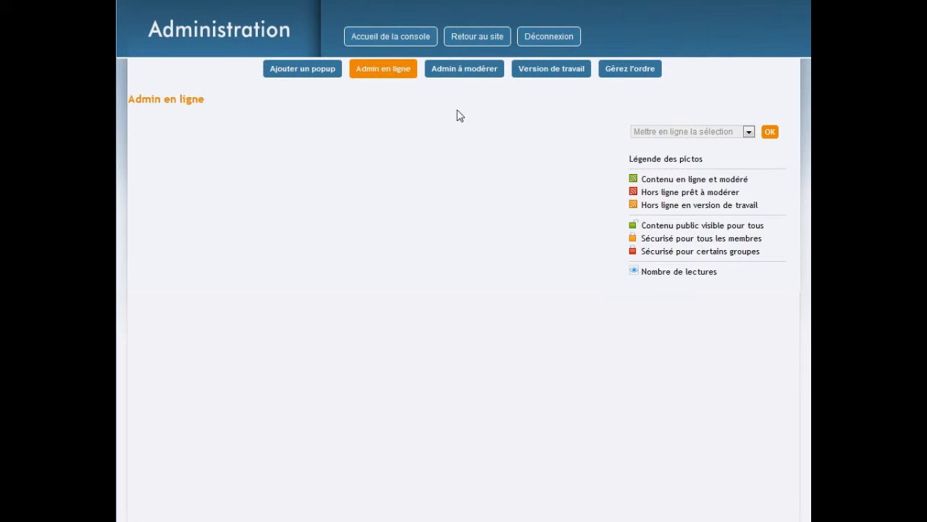
pyautogui.click(319, 70)
# Title the new popup "notre popup de test" and assign it to the classic site (Site classique).
pyautogui.click(346, 140)
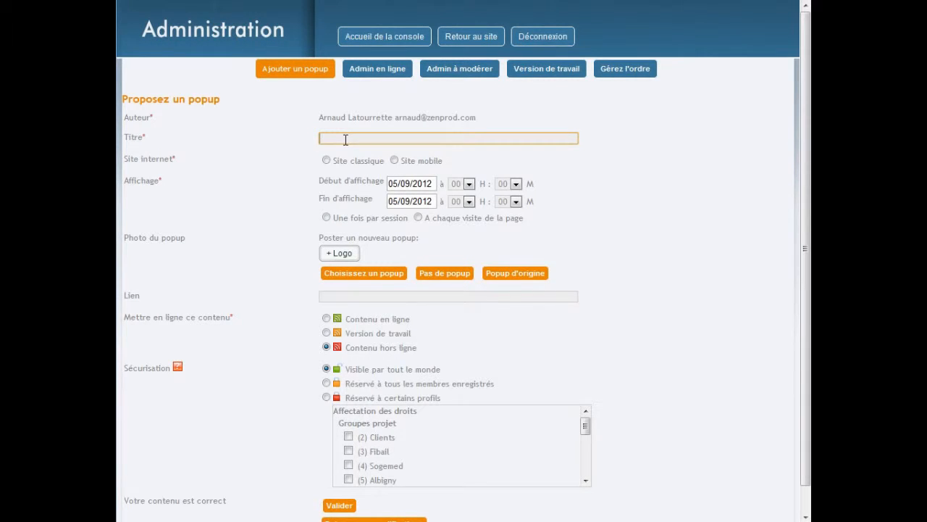
pyautogui.write('notre popup de test')
pyautogui.click(327, 160)
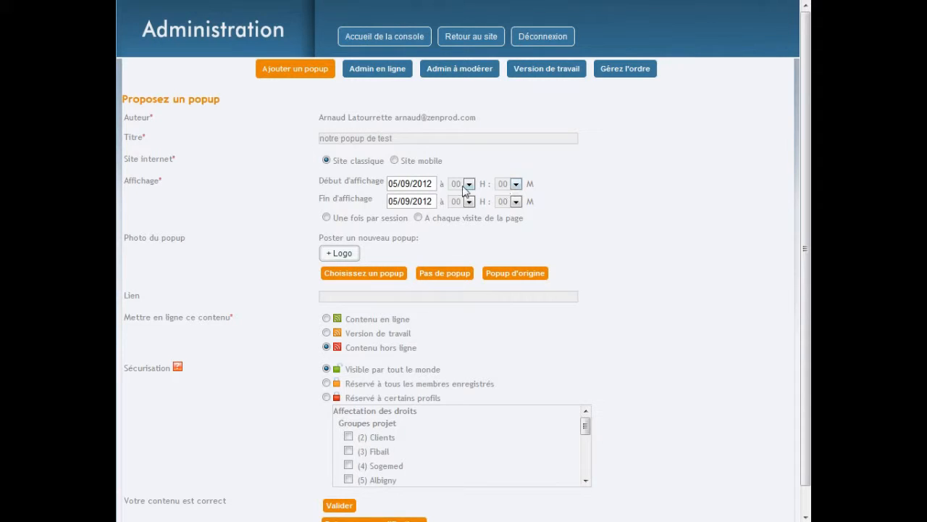
# Schedule the popup's display from 04/09/2012 to 08/09/2012, shown once per session (Une fois par session).
pyautogui.click(415, 187)
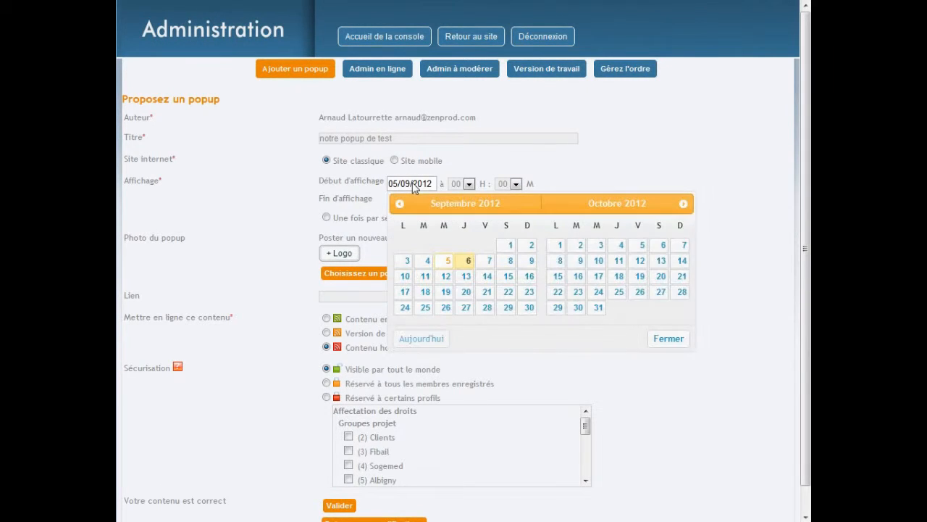
pyautogui.click(426, 261)
pyautogui.click(405, 204)
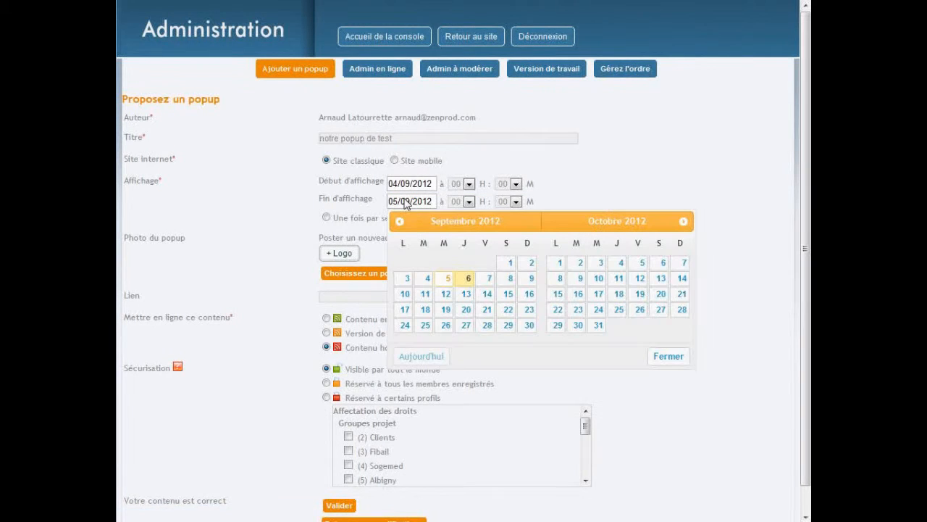
pyautogui.click(511, 280)
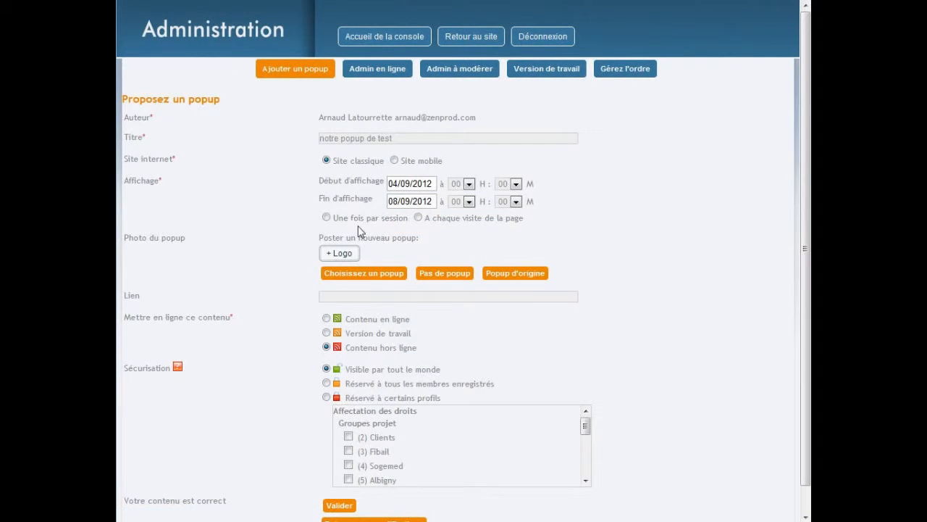
pyautogui.click(327, 218)
# Upload exemple_popup.jpg from the desktop and choose it as the popup's image.
pyautogui.click(342, 253)
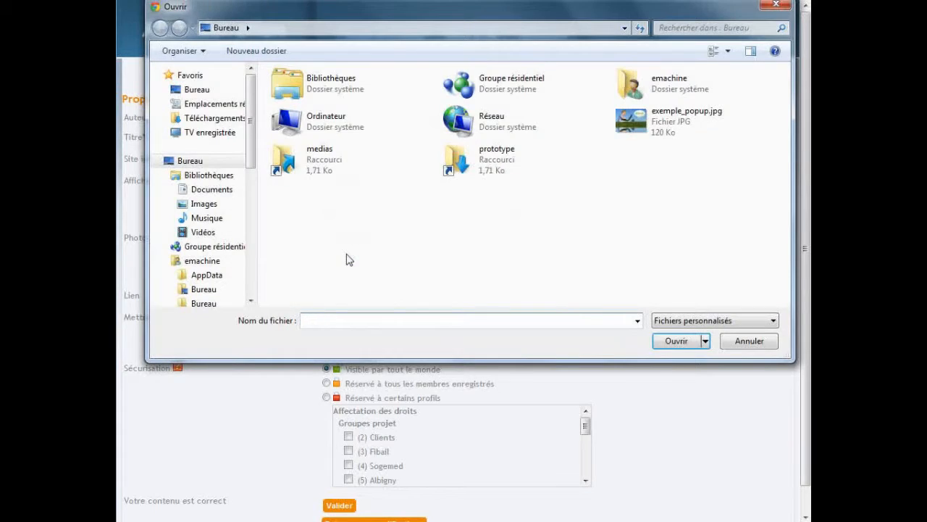
pyautogui.click(641, 125)
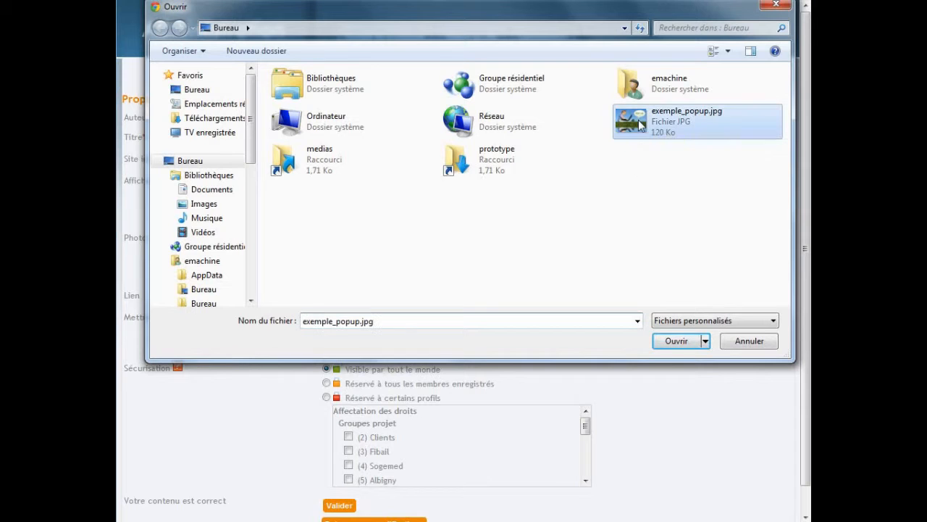
pyautogui.click(676, 342)
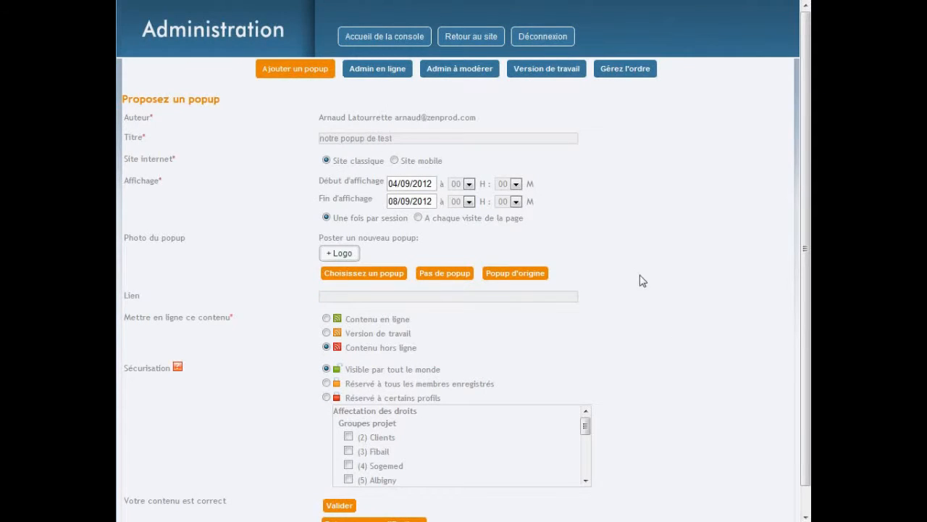
pyautogui.click(373, 279)
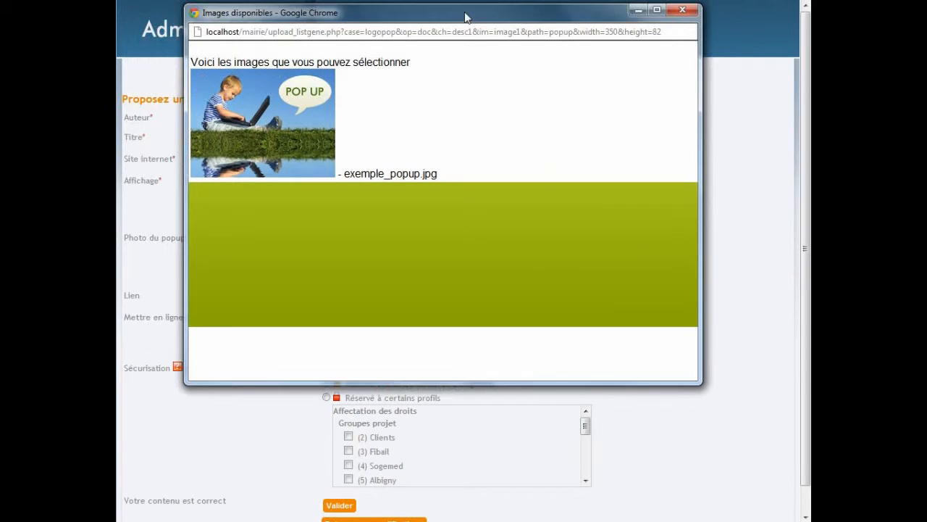
pyautogui.moveTo(465, 17); pyautogui.dragTo(493, 65)
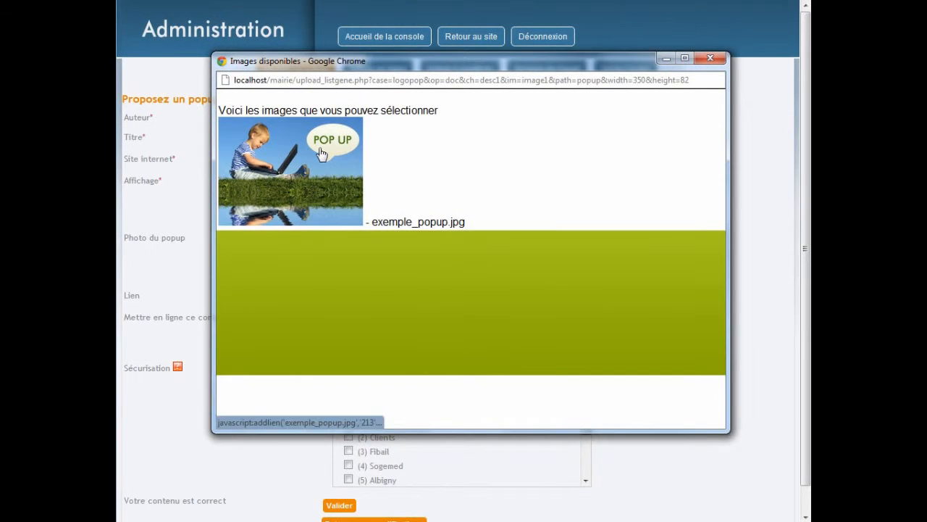
pyautogui.click(322, 153)
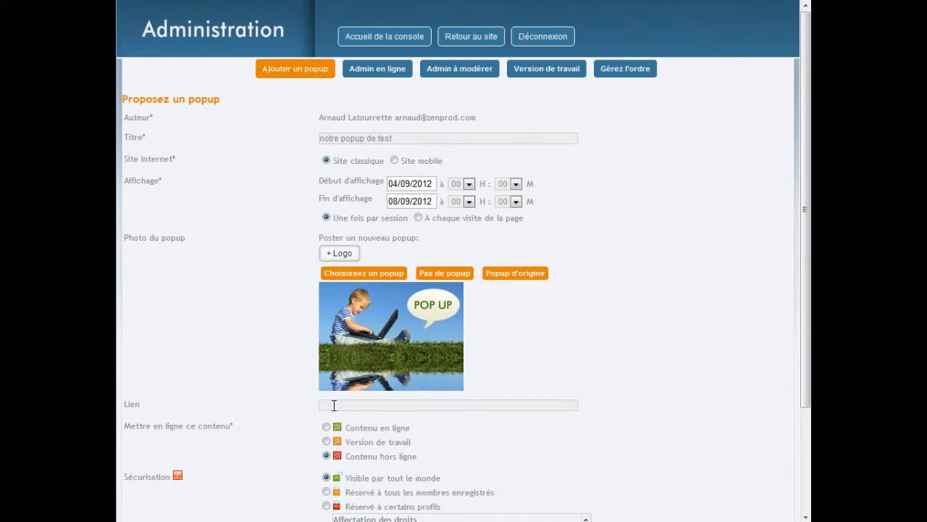
# Set the popup's status to Contenu en ligne and submit the form.
pyautogui.click(326, 427)
pyautogui.moveTo(806, 350); pyautogui.dragTo(804, 470)
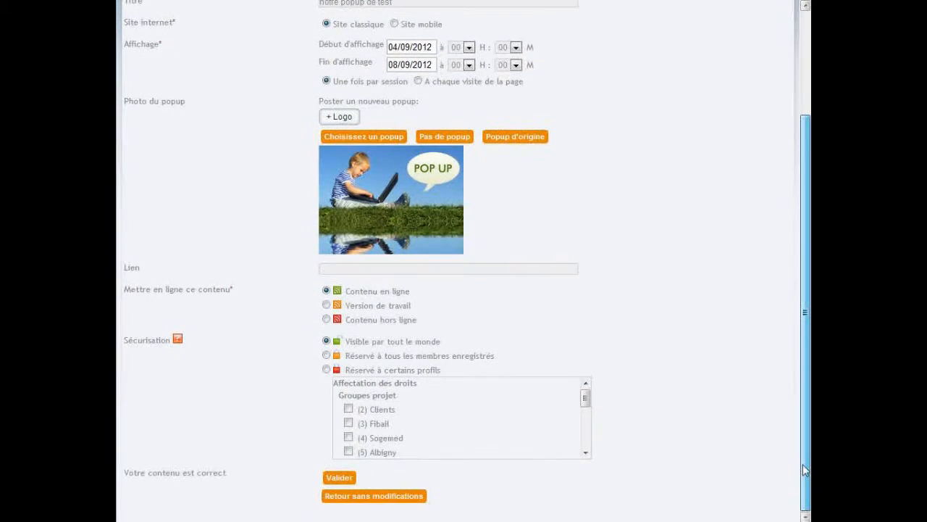
pyautogui.click(347, 480)
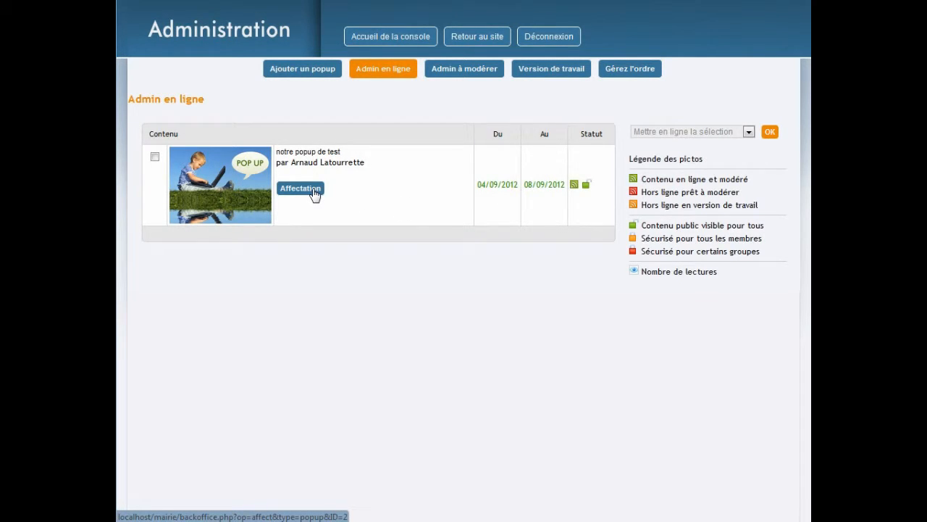
# Assign "notre popup de test" to the Accueil module and to the news item "Les Chatons d'Or avec fb-injection".
pyautogui.click(409, 40)
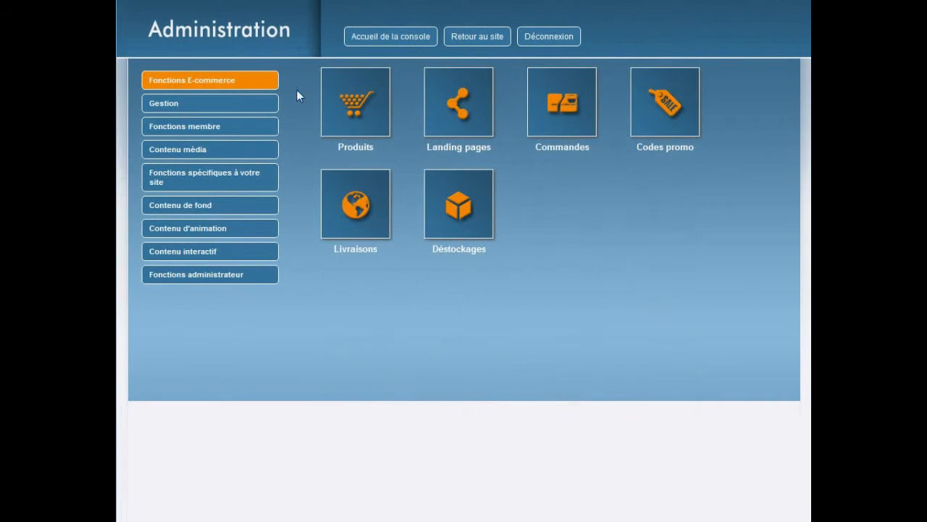
pyautogui.click(217, 229)
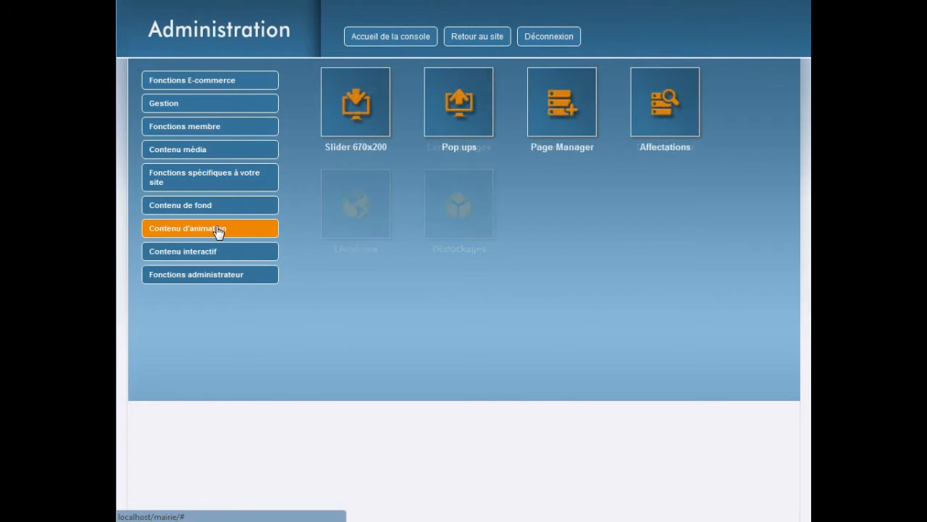
pyautogui.click(670, 108)
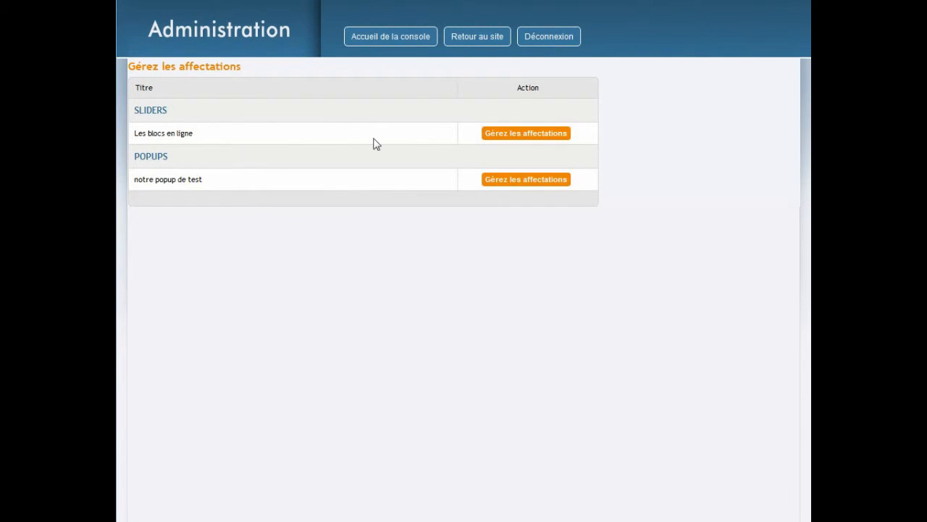
pyautogui.click(495, 184)
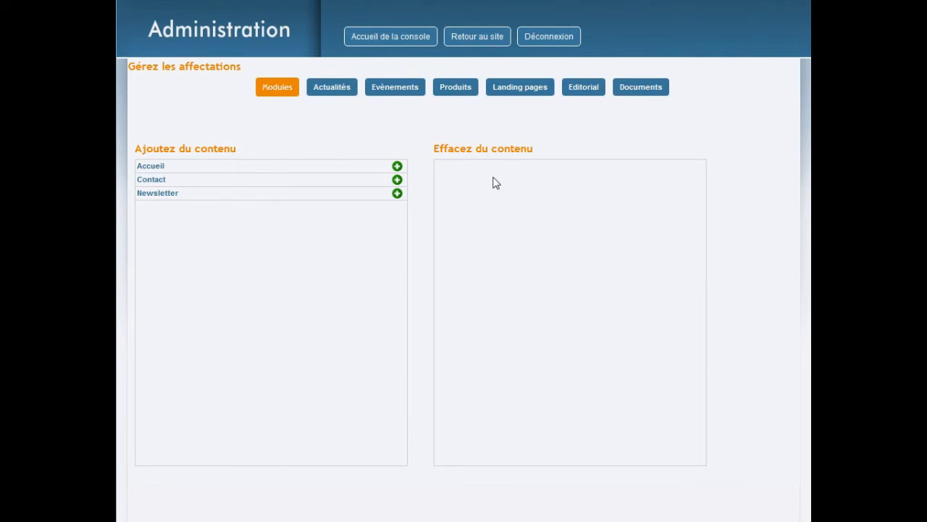
pyautogui.click(398, 168)
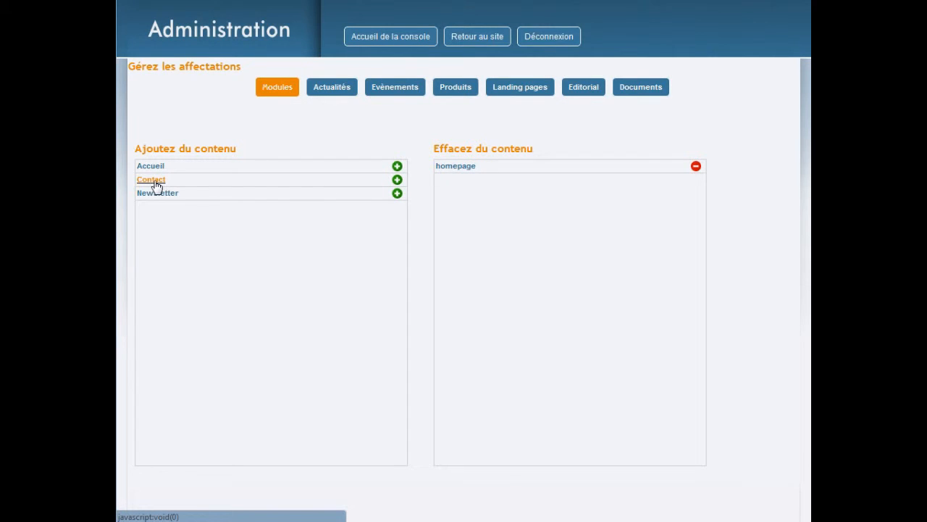
pyautogui.click(334, 90)
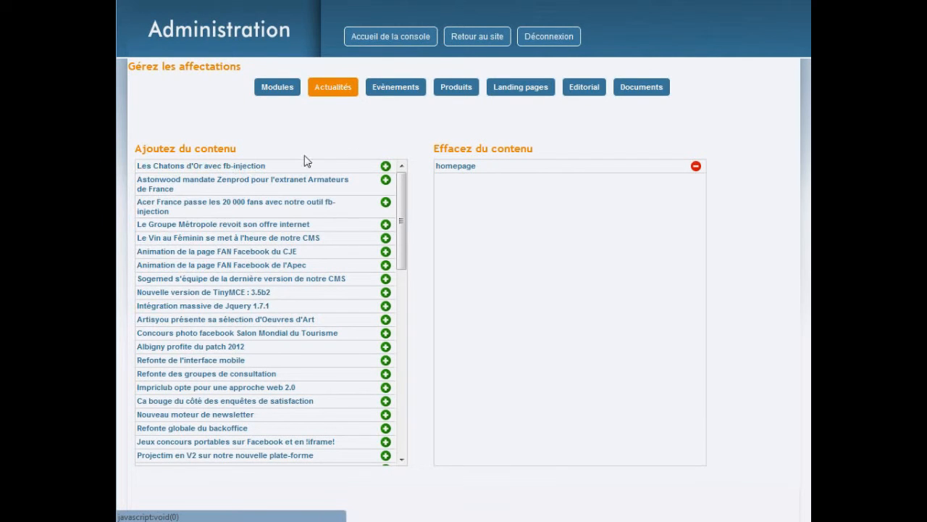
pyautogui.click(386, 168)
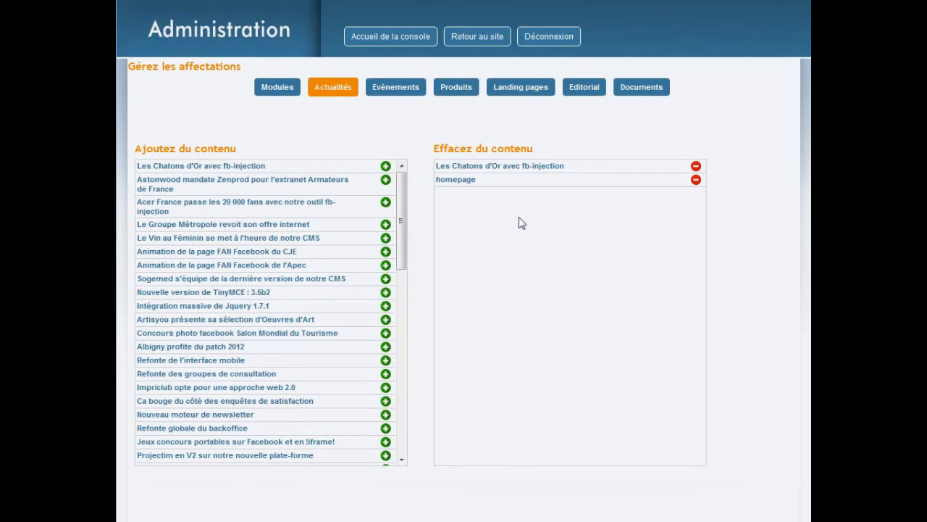
# View the popup on the public home page, close it and open the "Le Groupe Métropole revoit son offre internet" article.
pyautogui.click(478, 38)
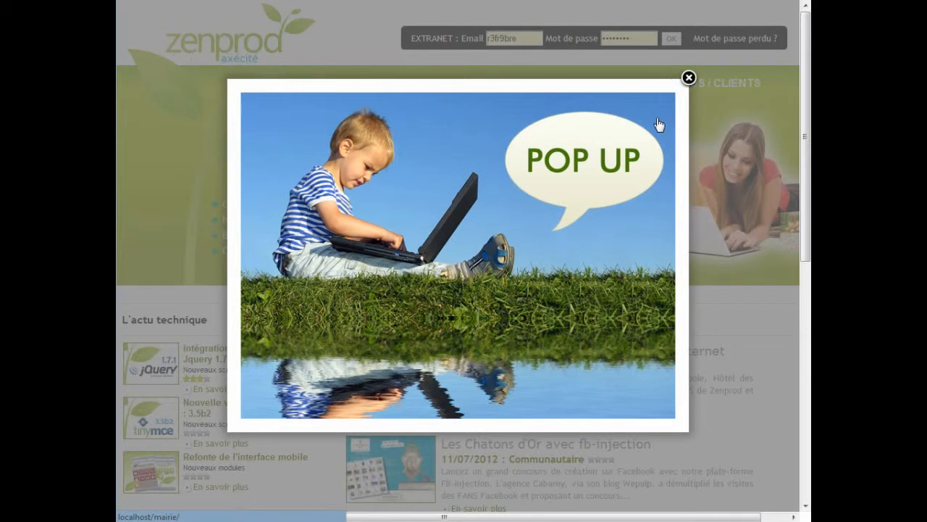
pyautogui.click(748, 140)
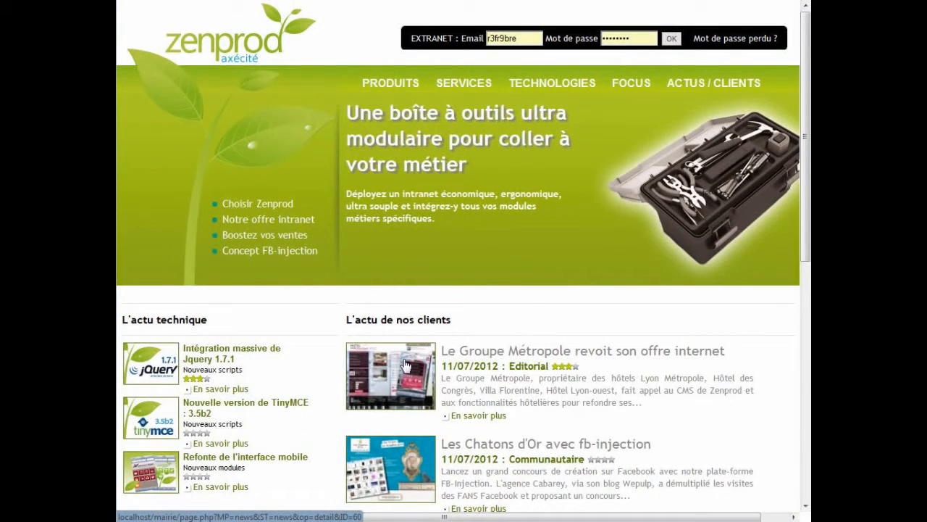
pyautogui.click(404, 365)
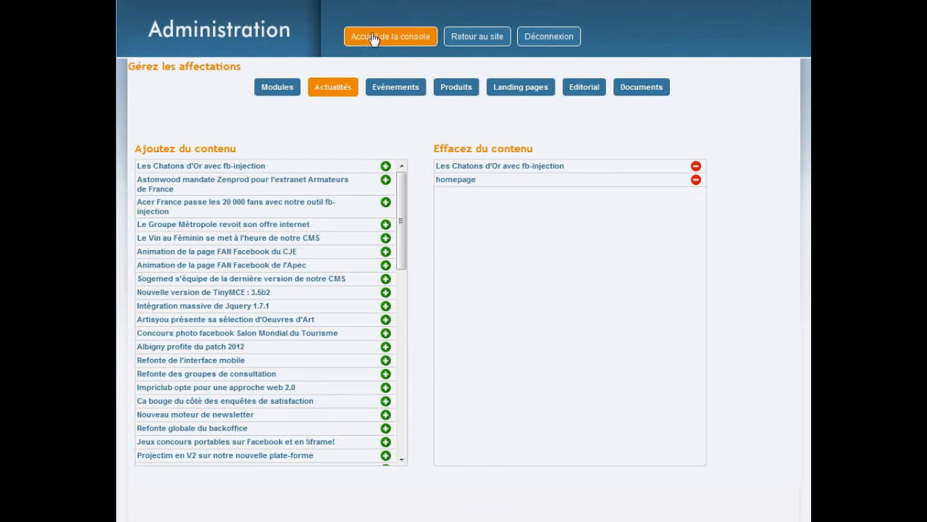
# Reopen "notre popup de test" in the back office, set its link to page.php?MP=news&ST=news&op=detail&ID=60 and save it.
pyautogui.click(372, 40)
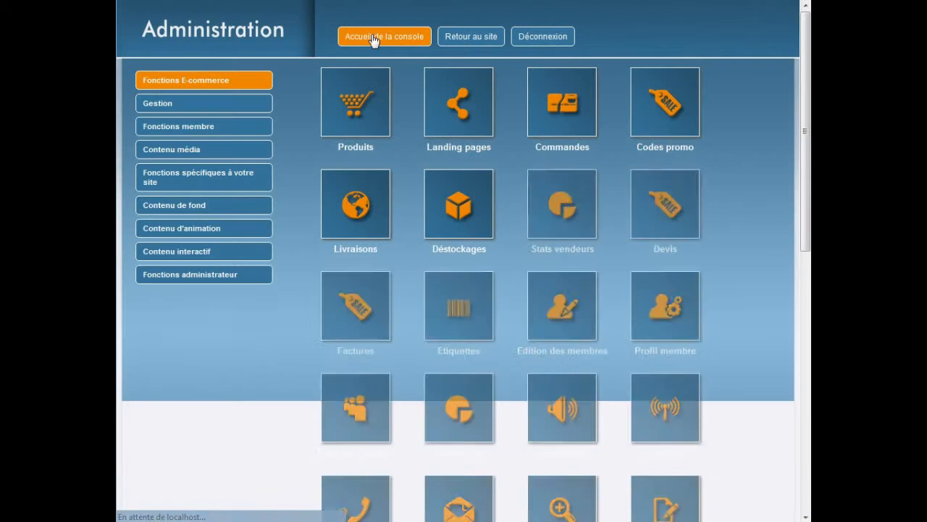
pyautogui.click(203, 231)
pyautogui.click(459, 109)
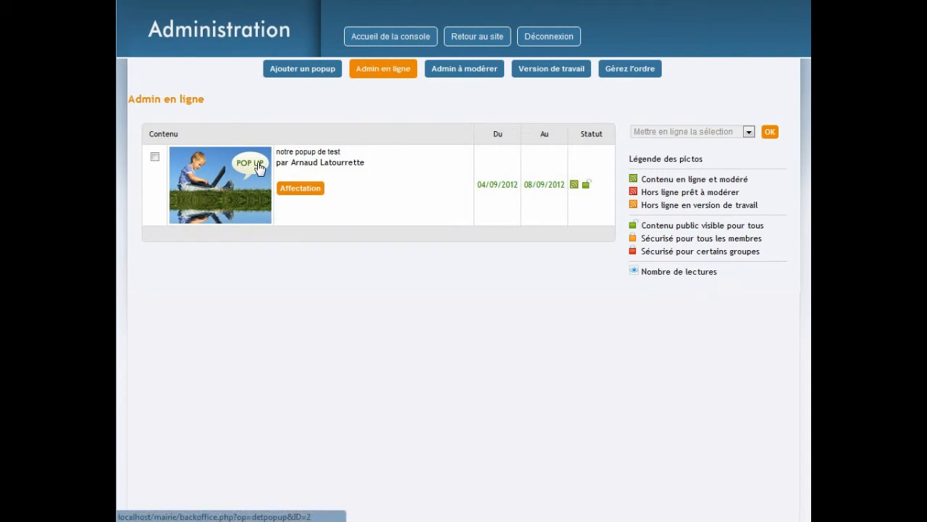
pyautogui.click(259, 167)
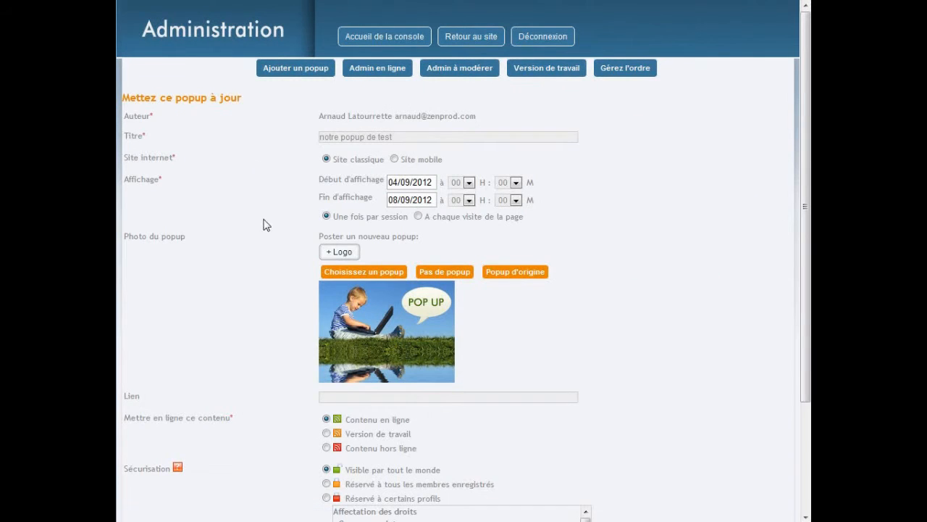
pyautogui.click(329, 398)
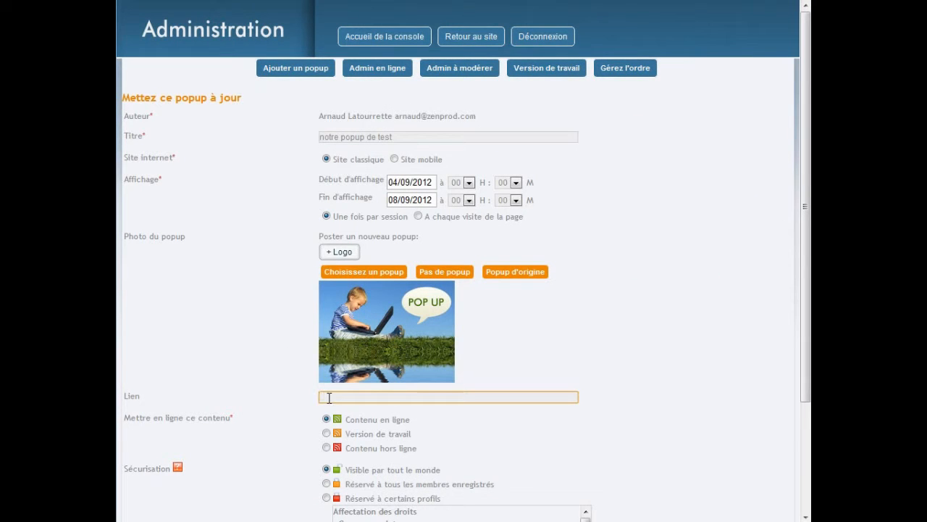
pyautogui.write('page.php?MP=news&ST=news&op=detail&ID=60')
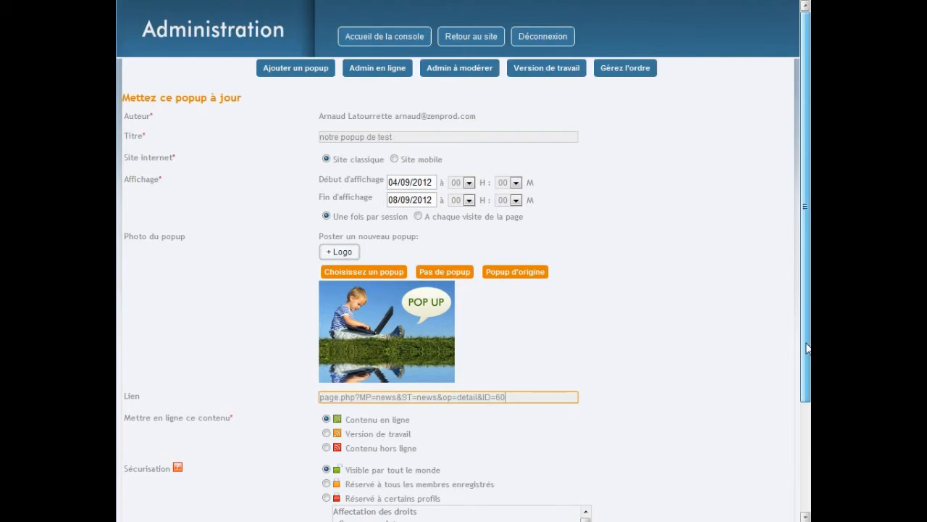
pyautogui.click(808, 482)
pyautogui.click(336, 462)
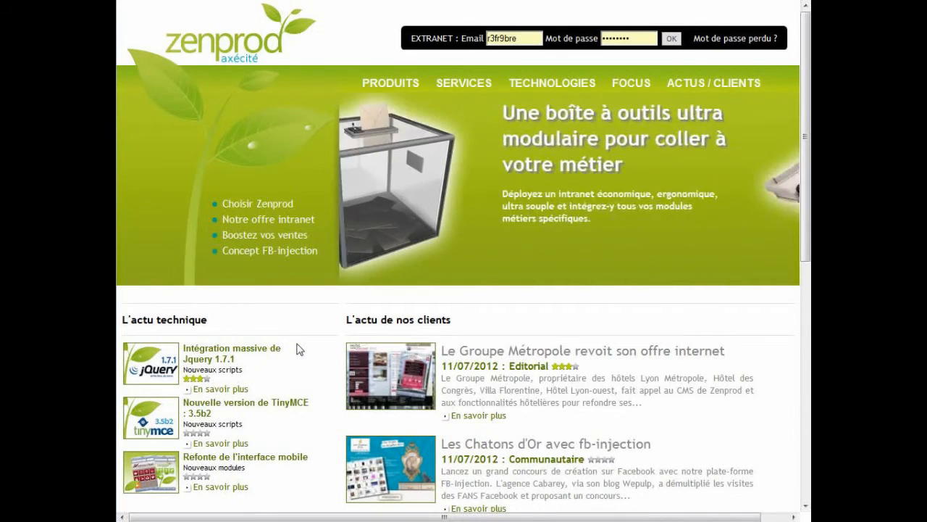
# Check the public home page for the popup and open the contact form page from its footer.
pyautogui.scroll(-5, 297, 346)
pyautogui.scroll(-1, 299, 345)
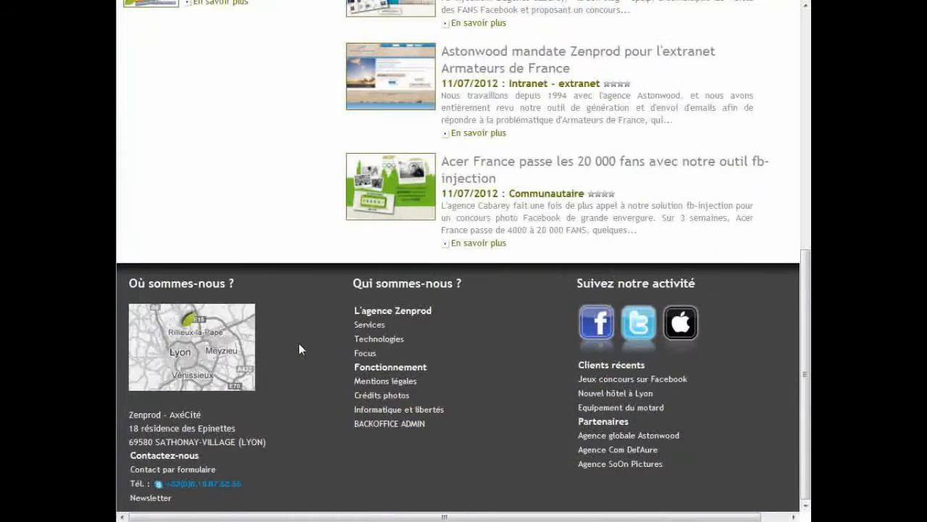
pyautogui.click(176, 470)
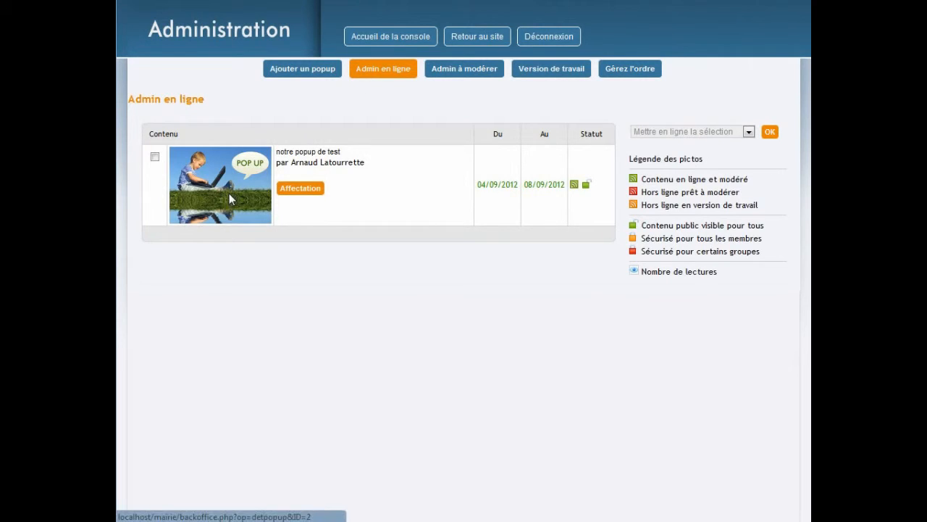
# Change the display frequency of "notre popup de test" to "A chaque visite de la page" and save it.
pyautogui.click(229, 192)
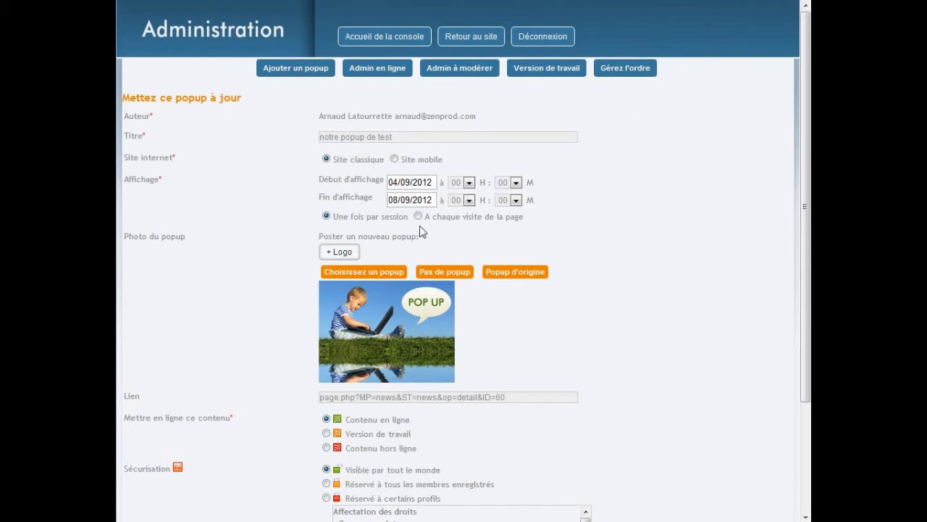
pyautogui.scroll(-3, 265, 468)
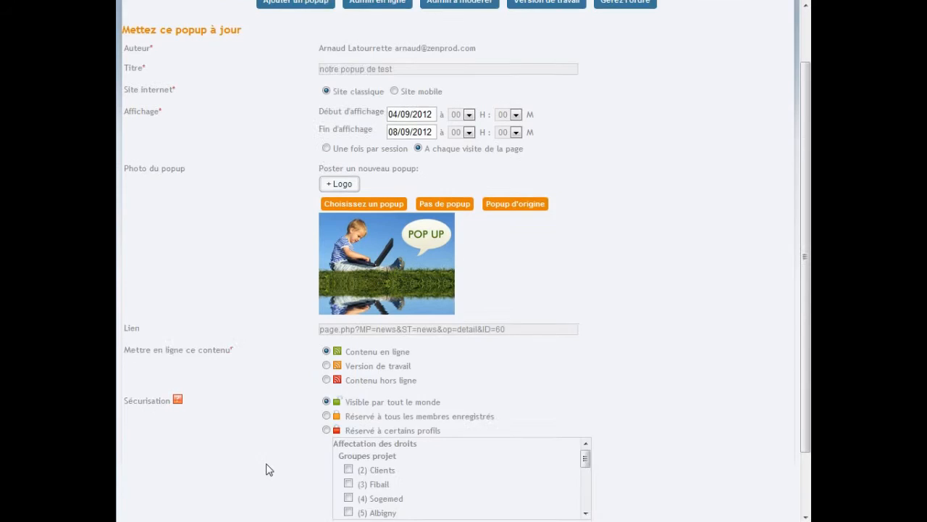
pyautogui.click(346, 465)
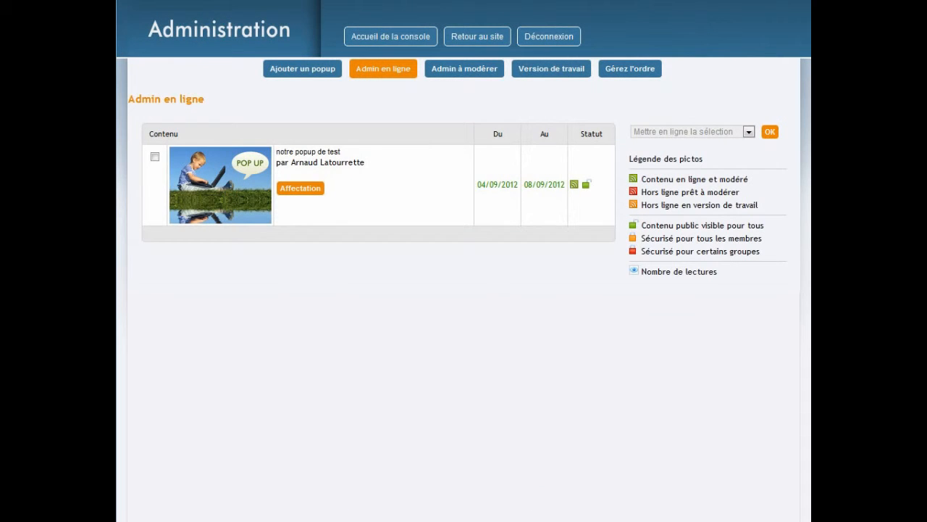
# Return to the public site and follow the link on the popup image to test it.
pyautogui.click(471, 36)
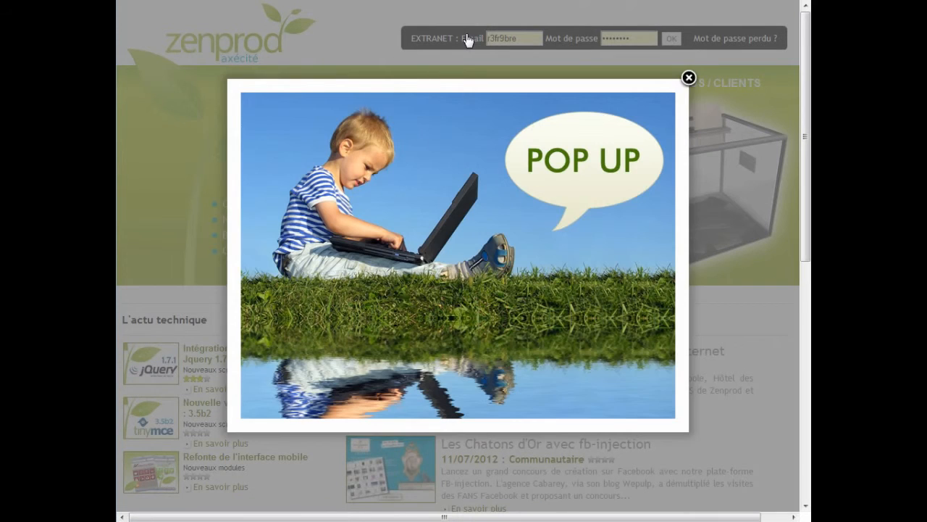
pyautogui.click(436, 153)
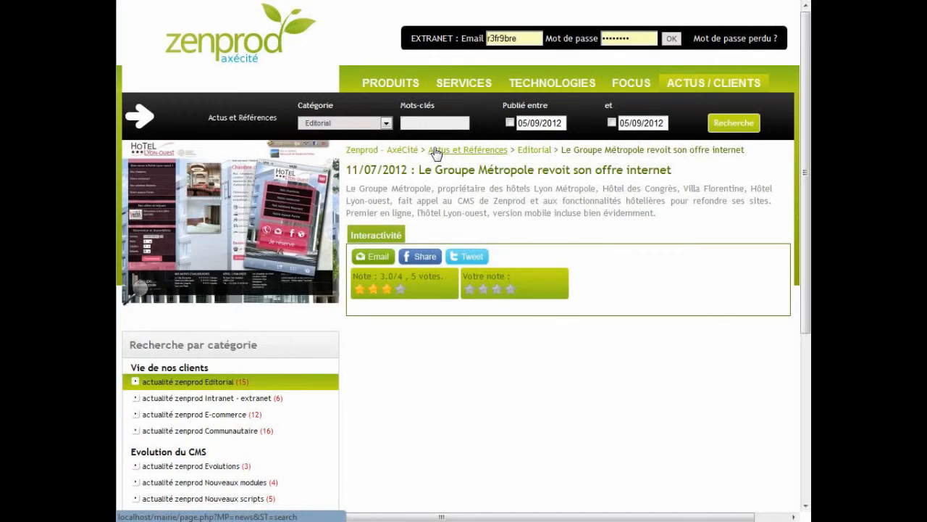